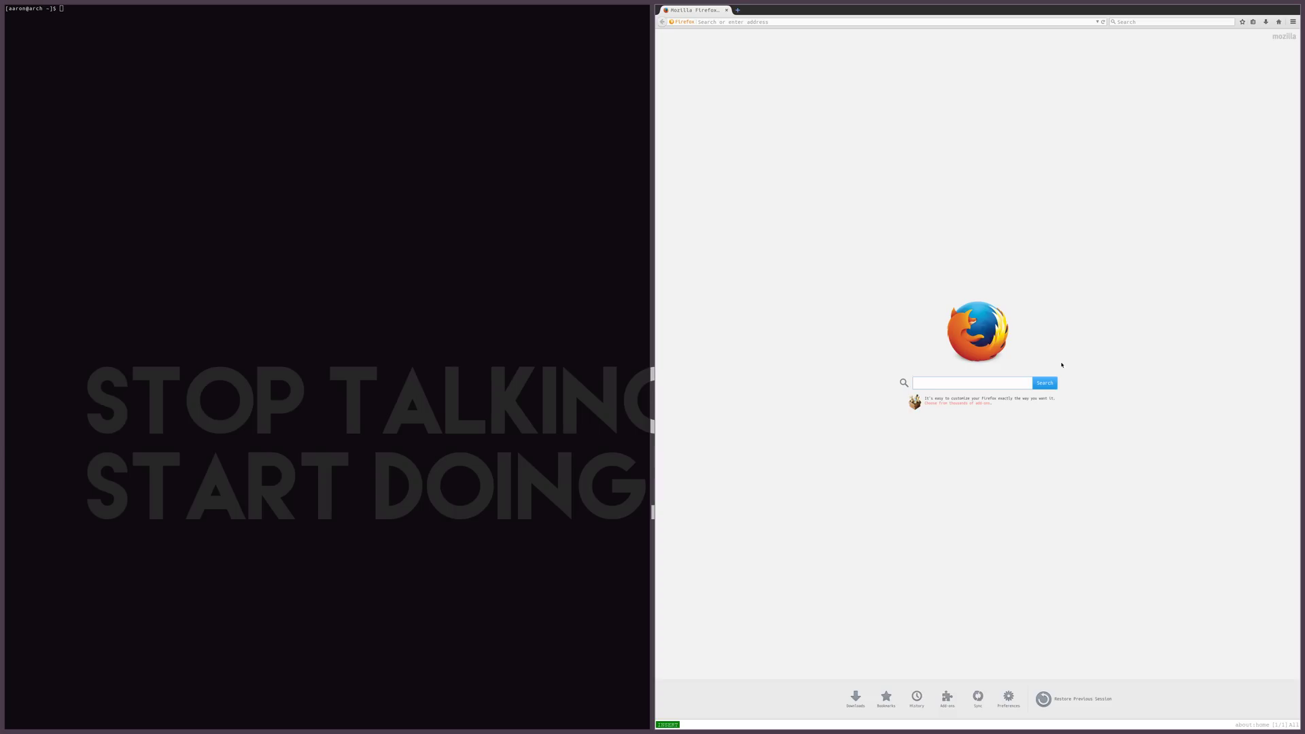
Step: Toggle focus between the left terminal and Firefox, then open a new terminal below Firefox
key(super+Left)
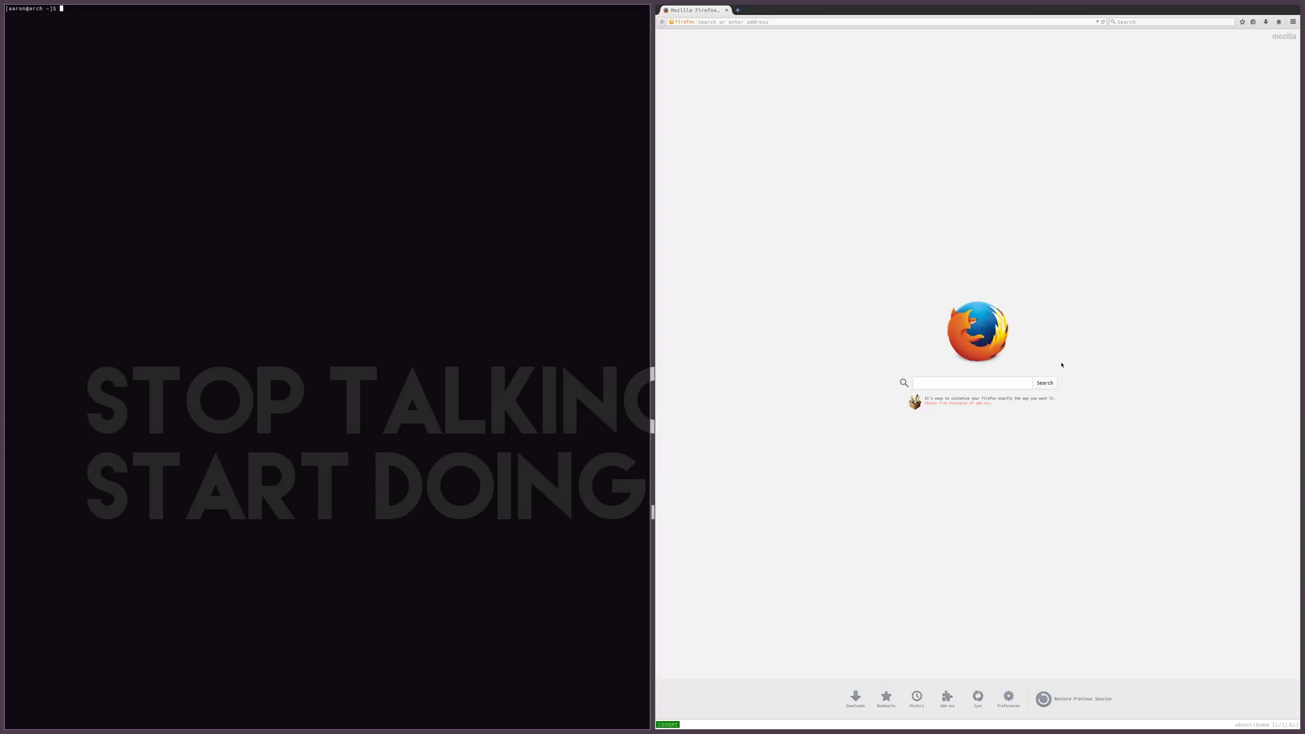
key(super+Right)
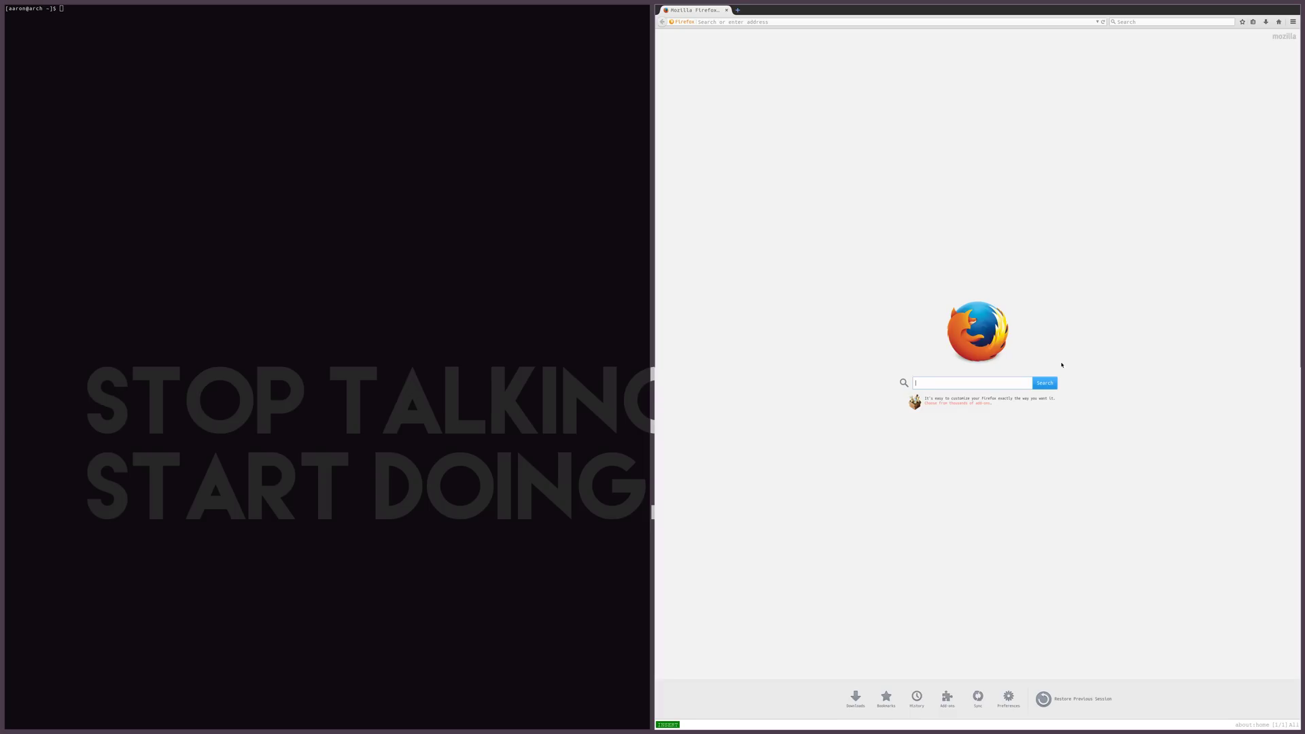
key(super+Return)
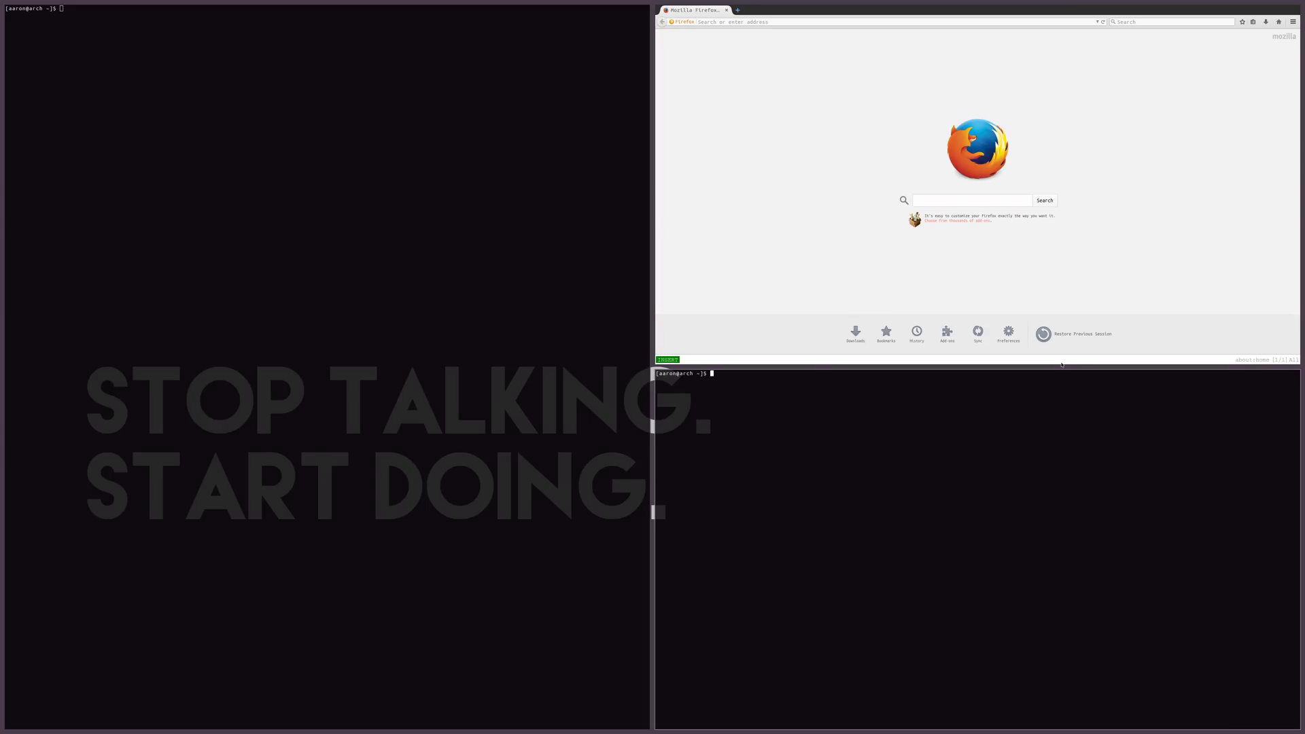
Step: Move focus from the bottom terminal up to the Firefox window
key(super+Up)
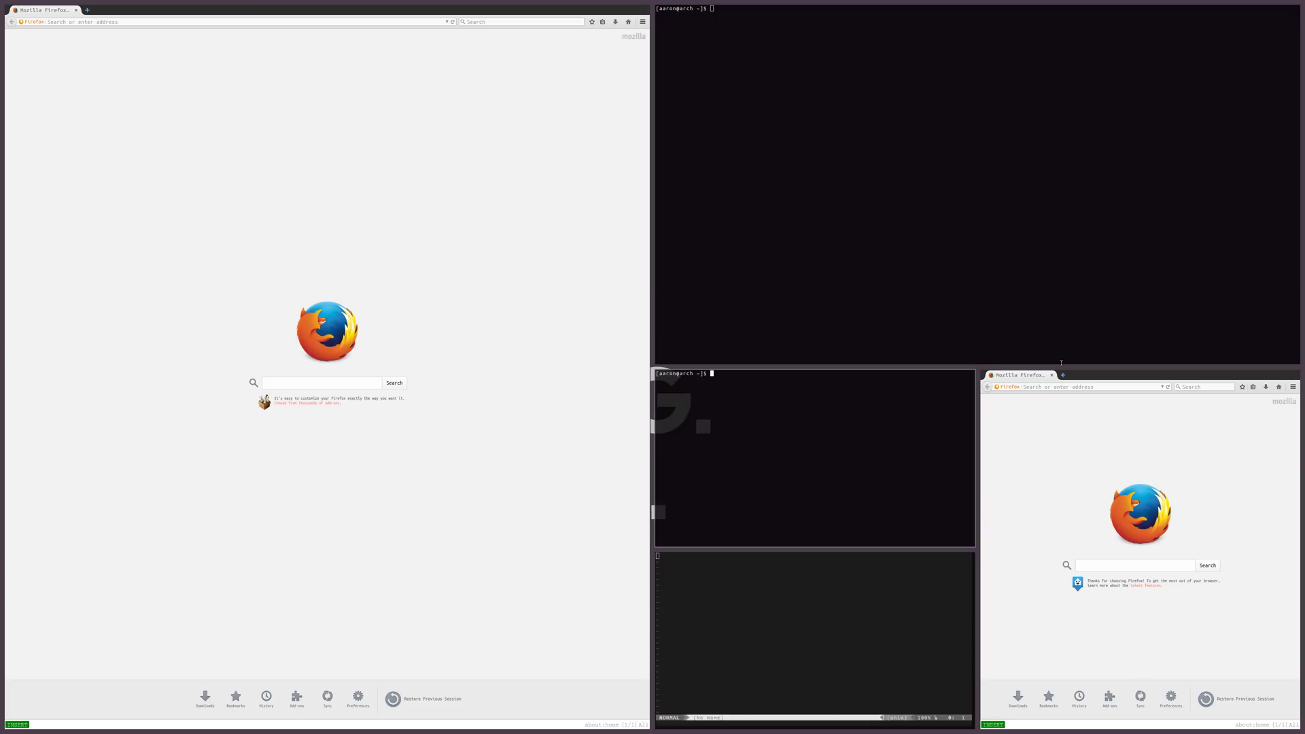
Step: Close the middle terminal with ctrl+d and the Vim window with super+shift+q
key(ctrl+d)
key(super+shift+q)
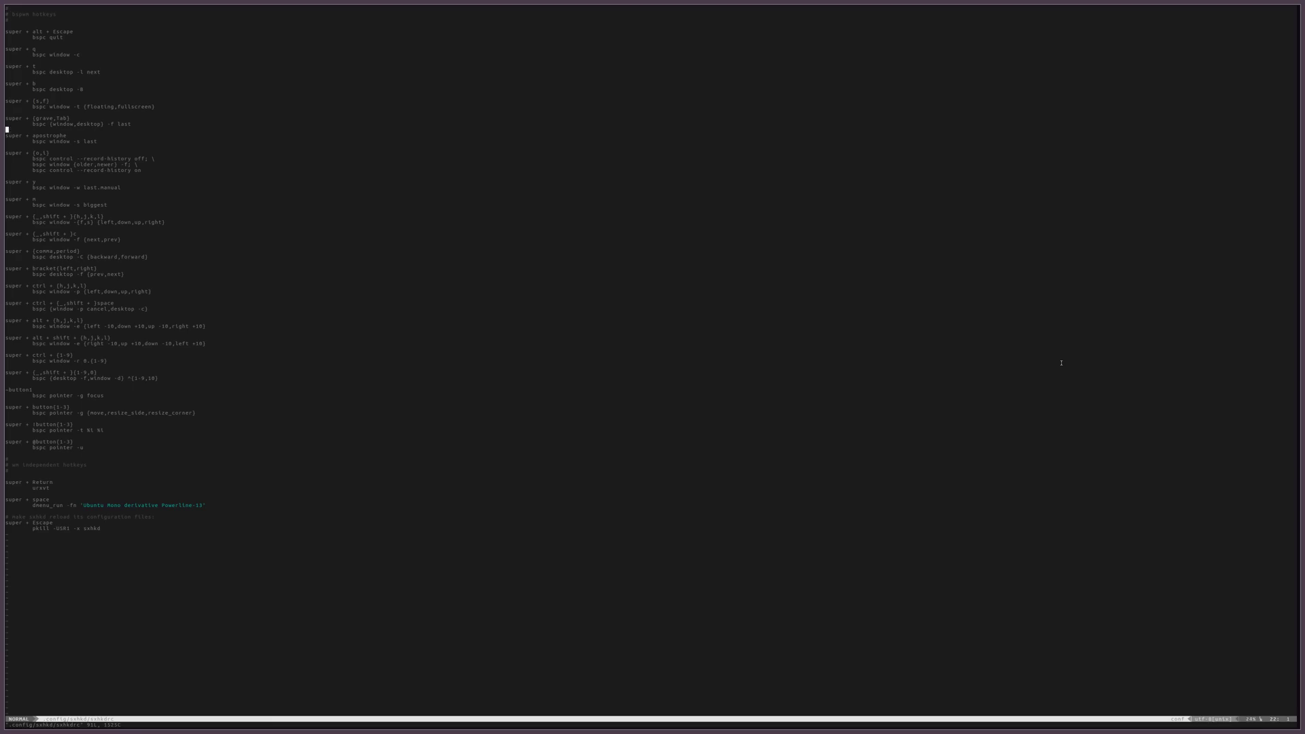
Step: Move the cursor down through the sxhkdrc hotkey list
key(j)
key(j)
key(j)
key(j)
key(j)
key(j)
Step: Search for dmenu, select the dmenu_run command through its font size, then cancel and move up to the urxvt binding
key(slash)
text(den)
text(menu)
text(v)
key(e)
key(e)
key(e)
key(e)
key(e)
key(e)
key(e)
key(e)
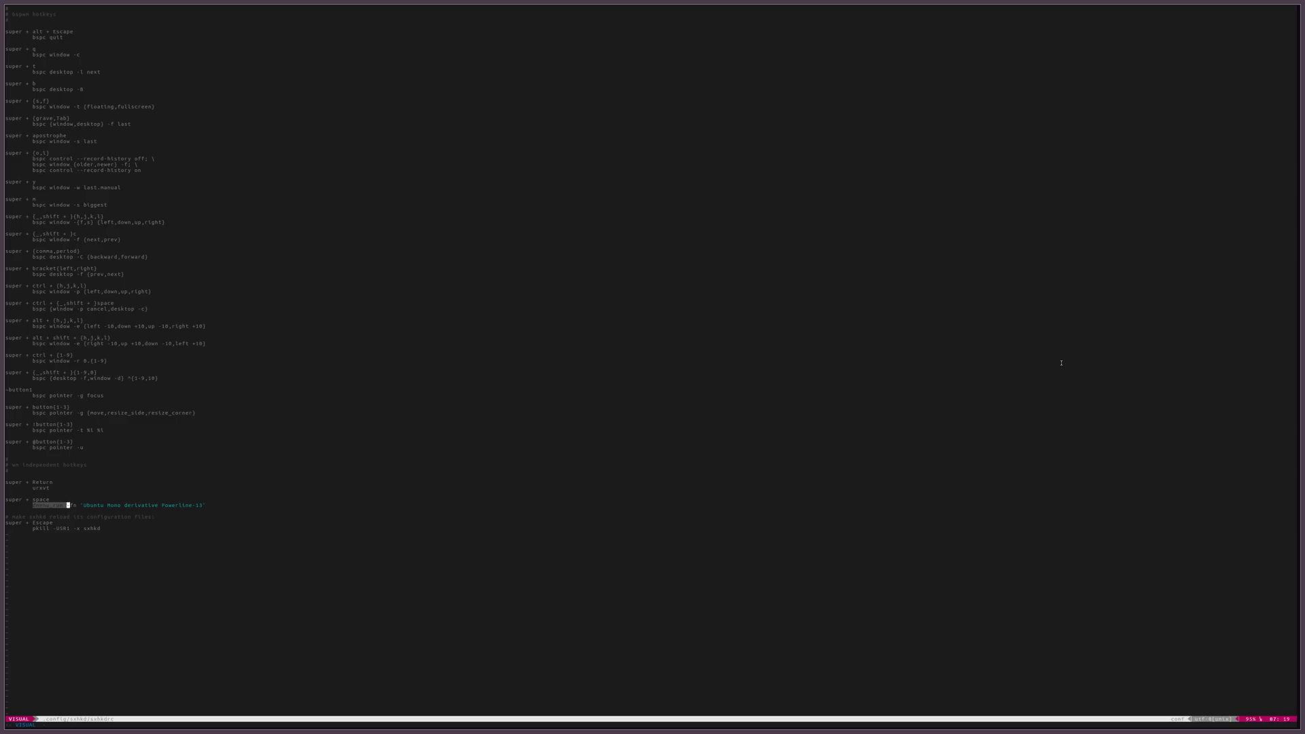
key(e)
key(e)
key(e)
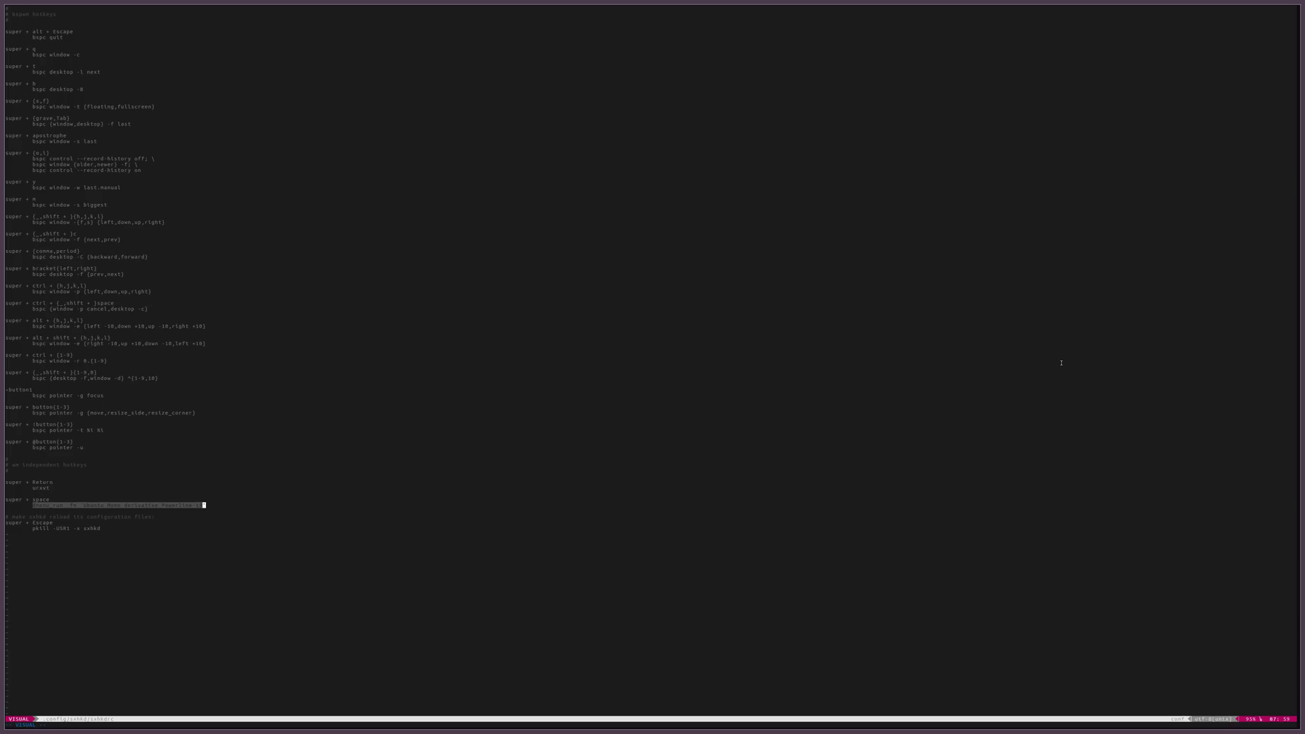
key(Escape)
key(k)
key(k)
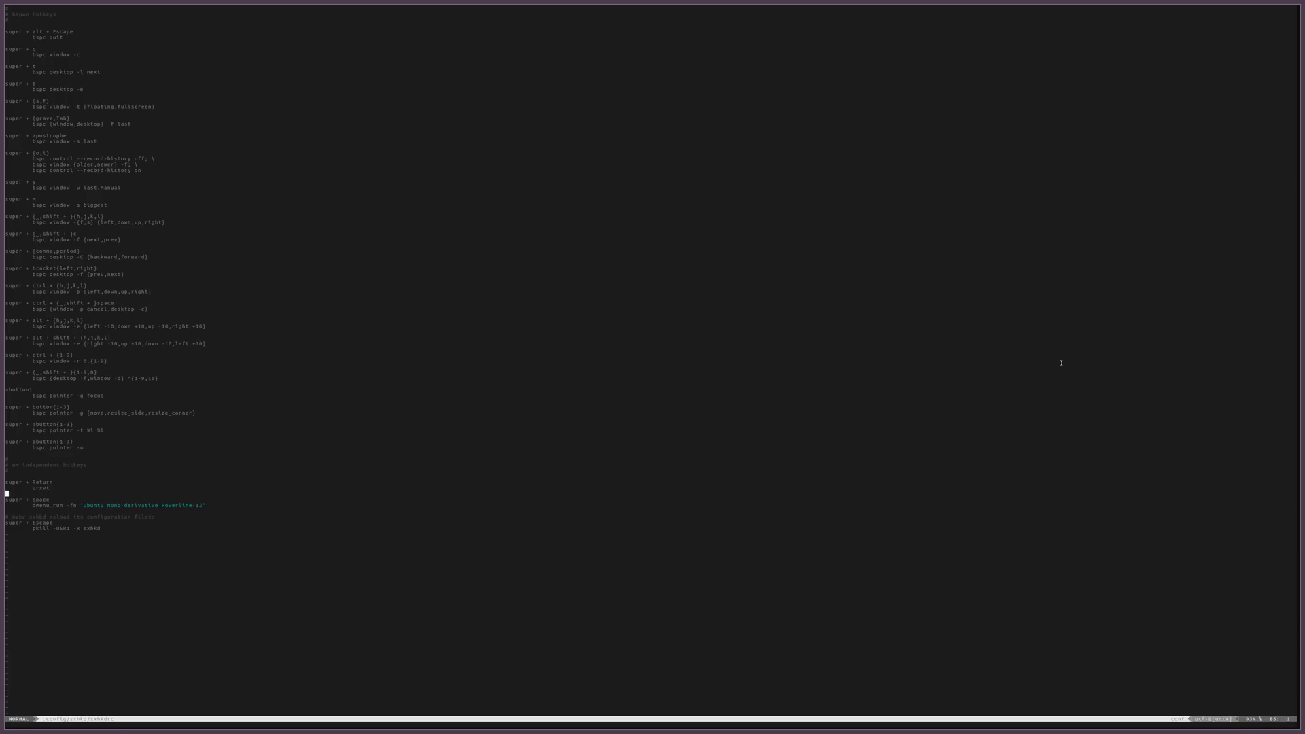